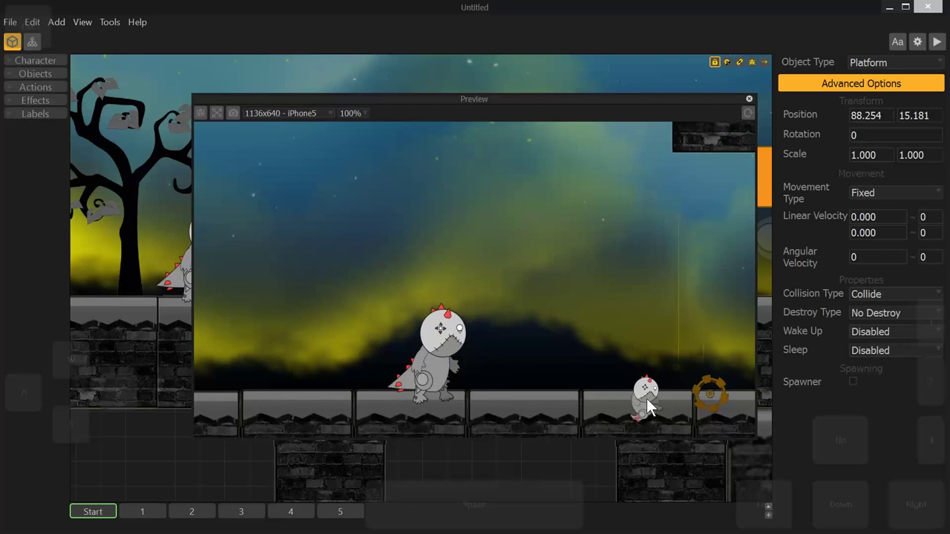
Step: Close the game preview and show the properties of the Chupa idle character
mouse_move(646, 399)
left_mouse_down()
mouse_move(643, 258)
mouse_move(748, 138)
left_mouse_up()
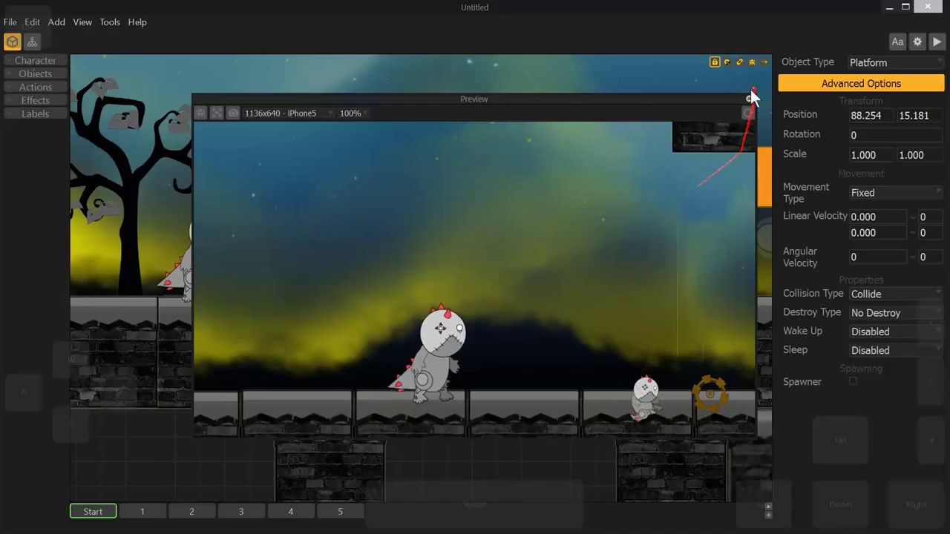
left_click(748, 99)
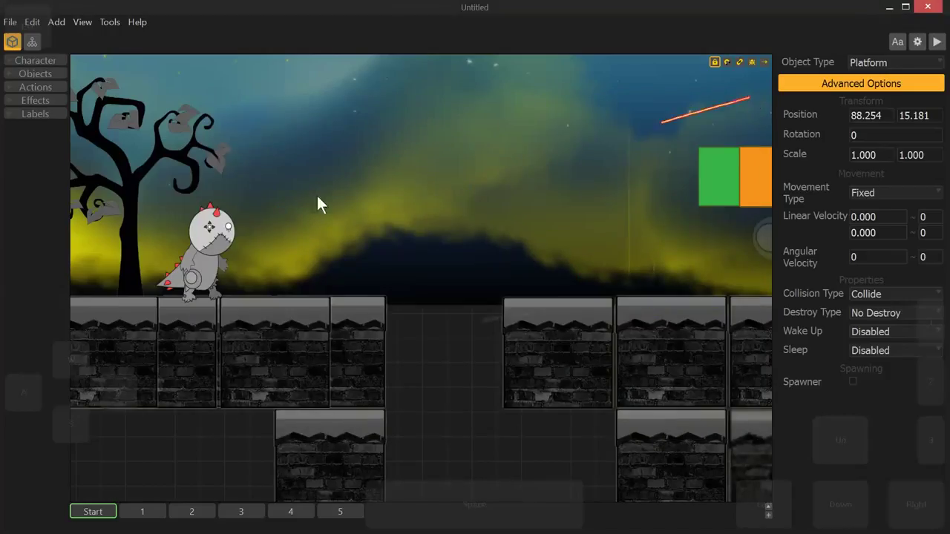
left_click(30, 60)
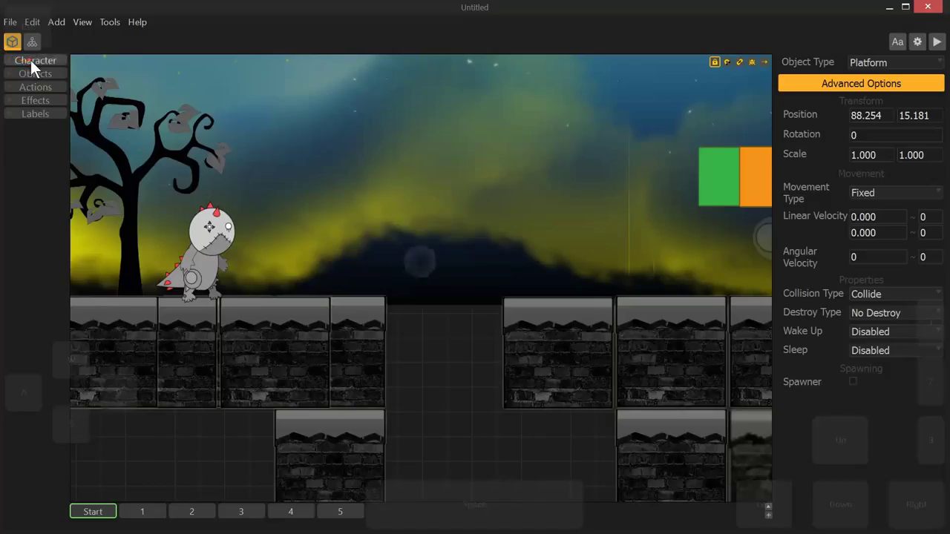
left_click(40, 92)
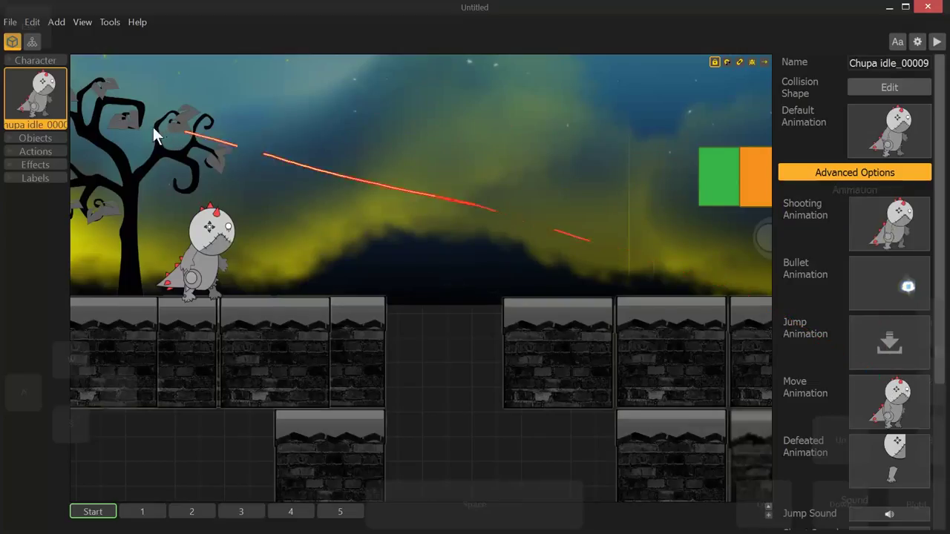
Step: Open the bone spike action's Action Animation in the Animation Editor and play it through
left_click(40, 151)
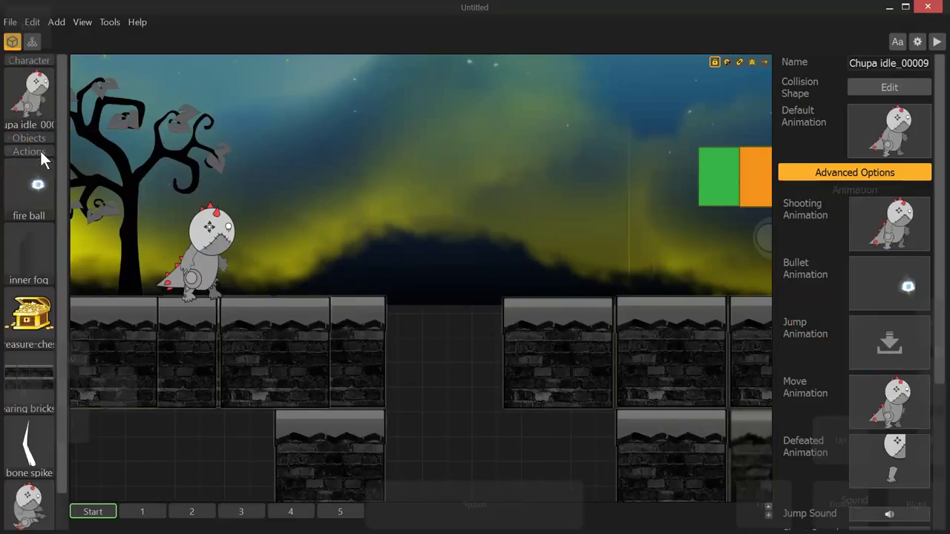
scroll(63, 168, "down", 1)
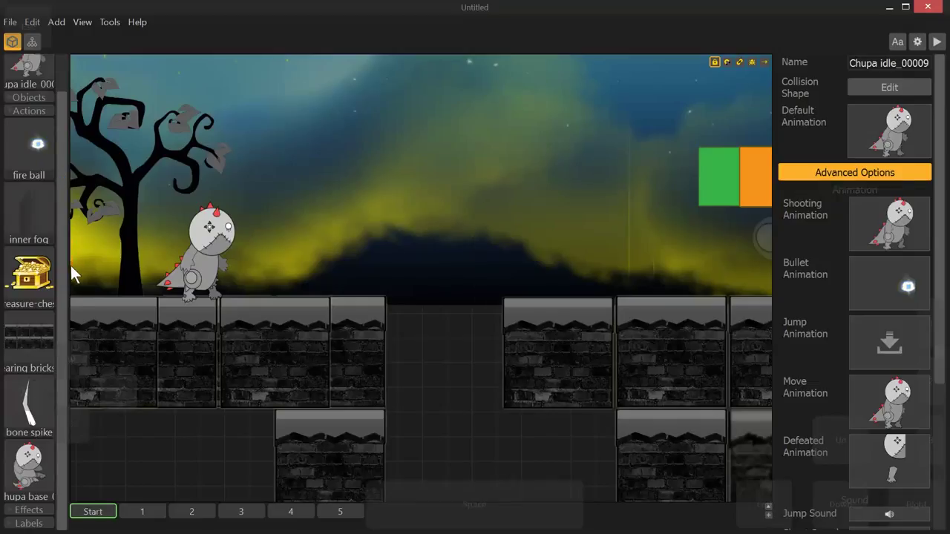
left_click(25, 414)
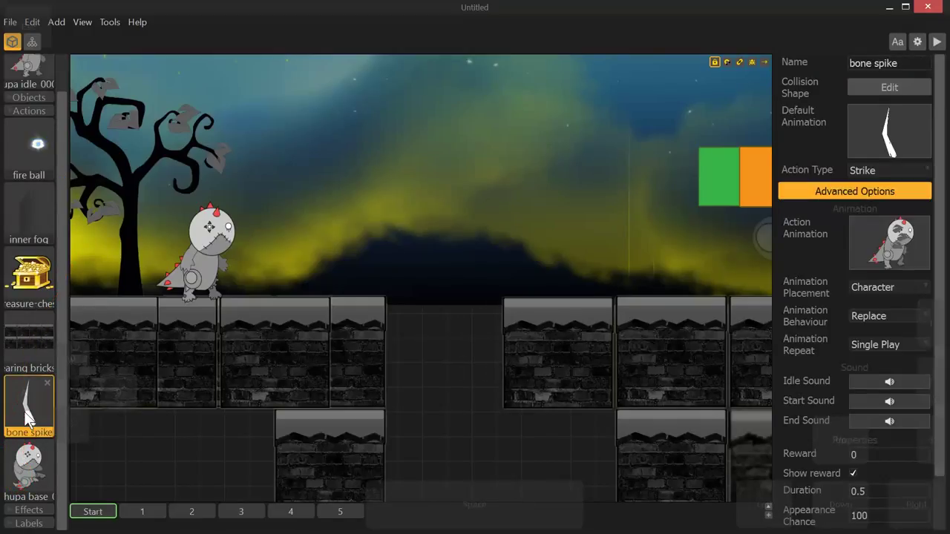
left_click_drag(24, 411, 887, 136)
mouse_move(898, 236)
left_click(912, 222)
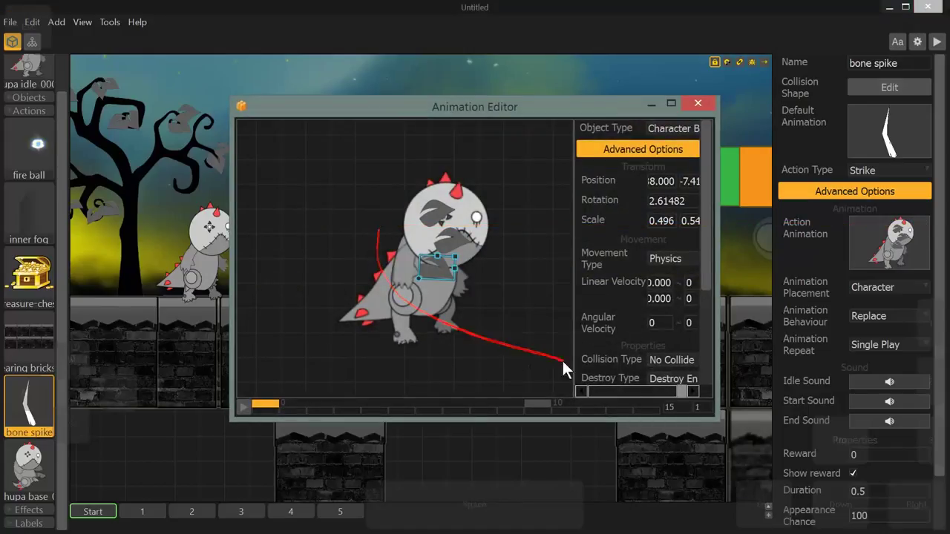
left_click(245, 407)
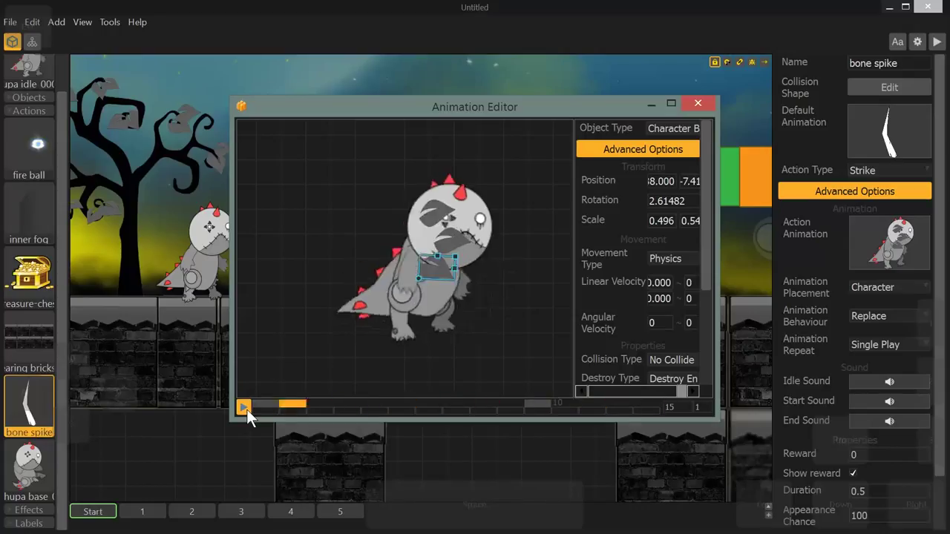
left_click(247, 409)
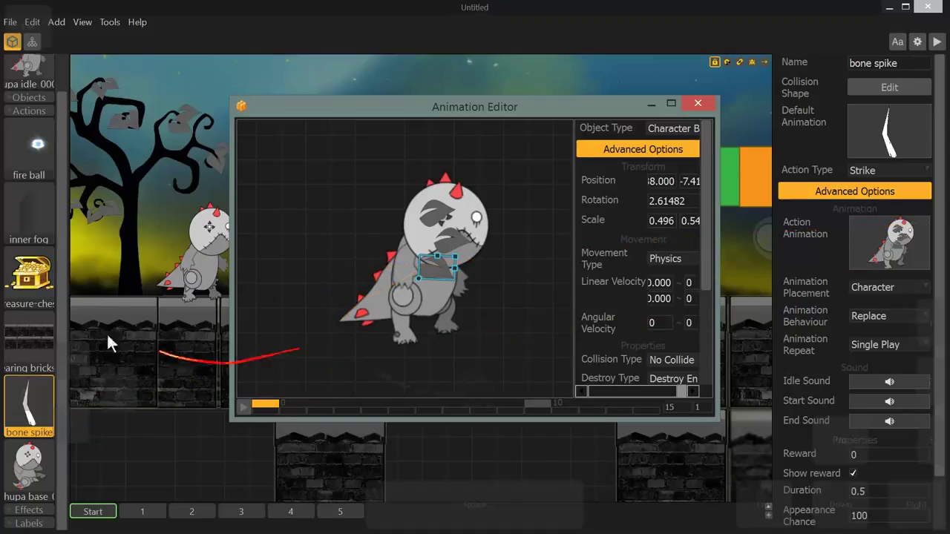
Step: Place a leaf center object from the project's objects beside the character's head in the animation
scroll(62, 400, "up", 1)
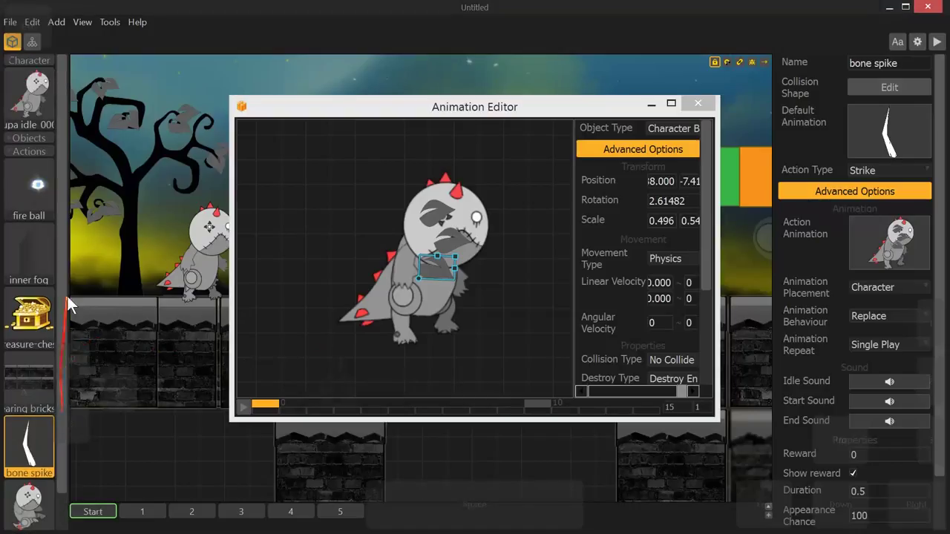
left_click(21, 139)
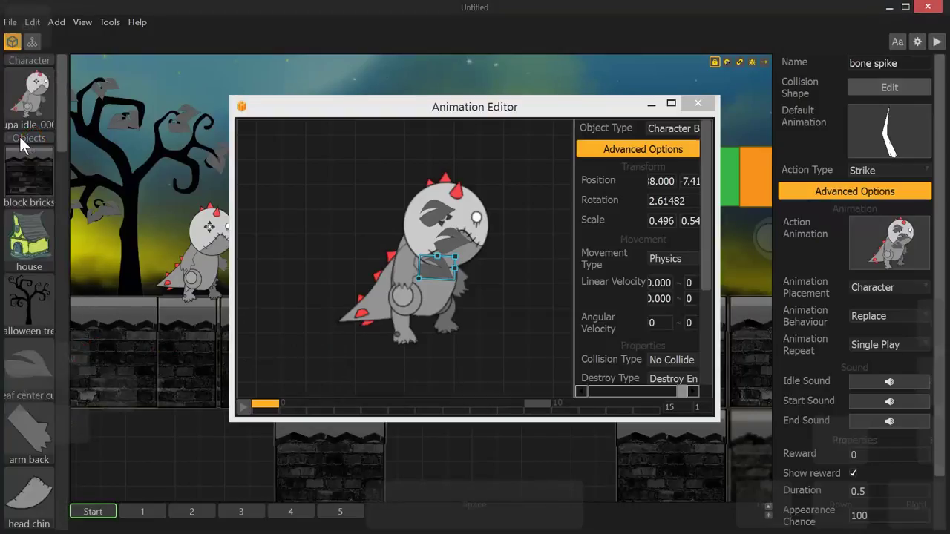
left_click_drag(62, 132, 67, 169)
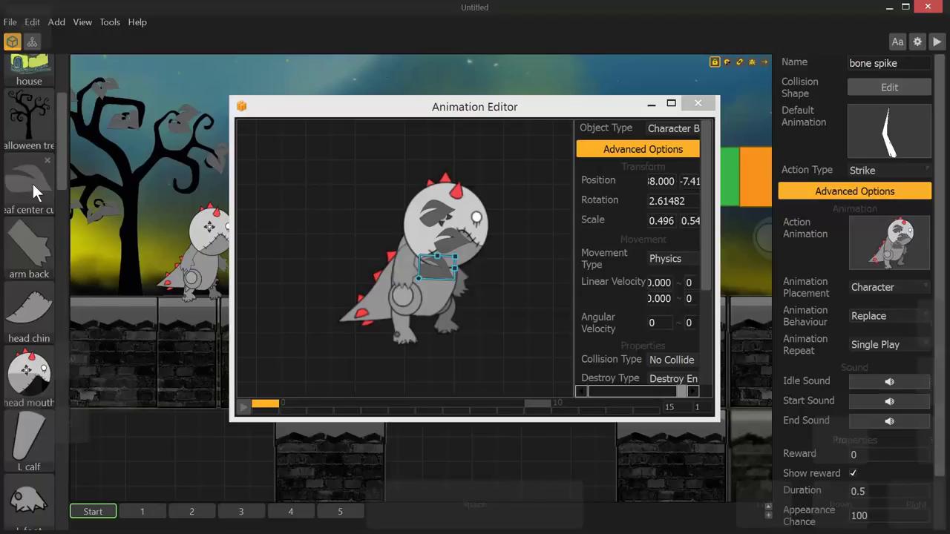
left_click_drag(32, 183, 371, 235)
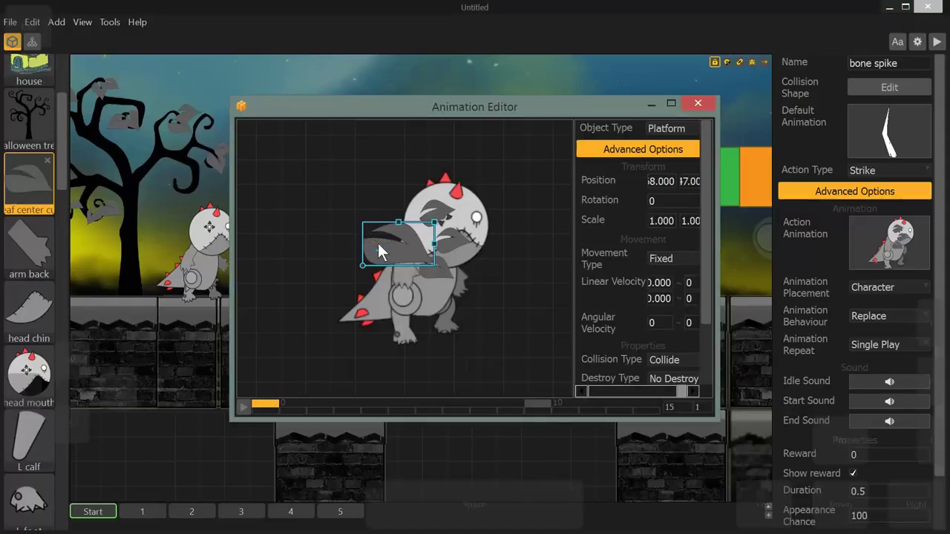
Step: Review the velocity, sleep and spawner settings of the leaf on the character's head, and close the Animation Editor
left_click_drag(396, 253, 701, 239)
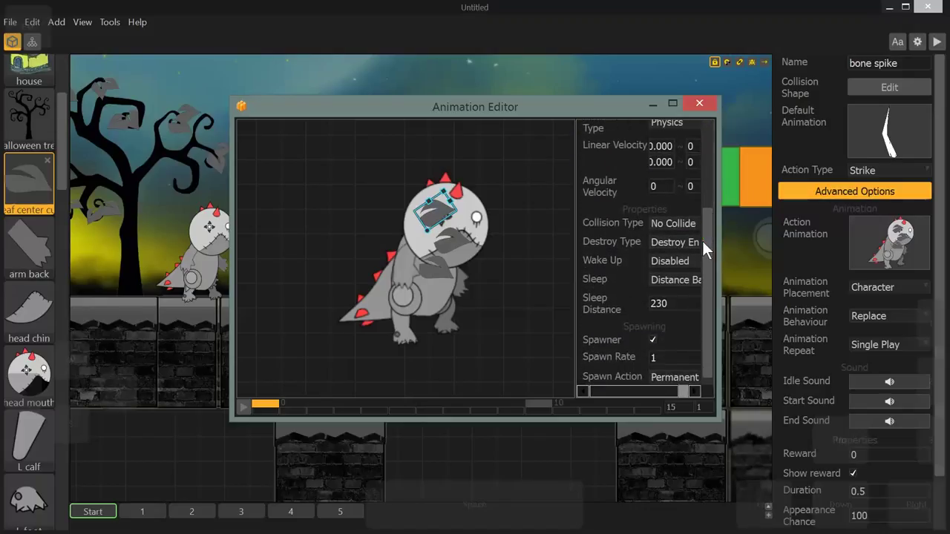
left_click(652, 147)
mouse_move(630, 148)
left_mouse_down()
mouse_move(693, 187)
mouse_move(709, 269)
left_mouse_up()
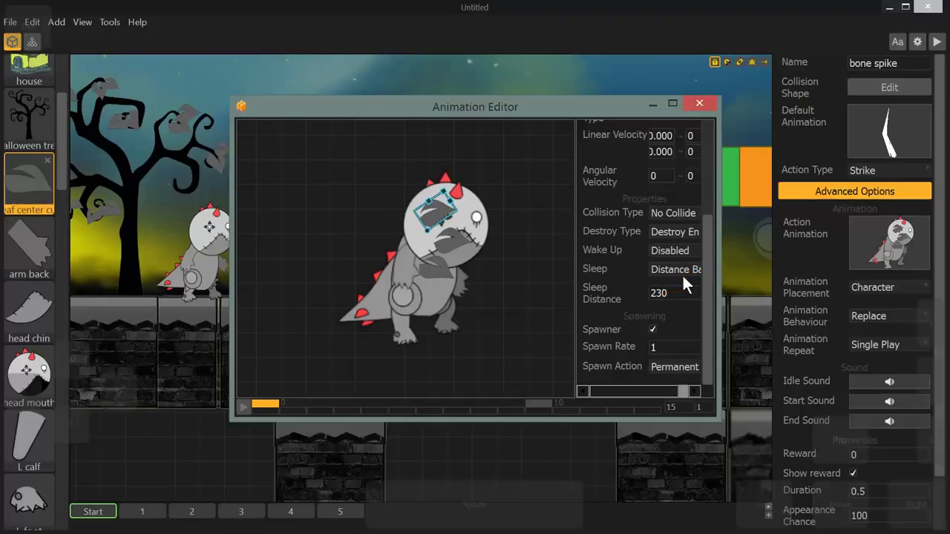
left_click_drag(659, 299, 652, 330)
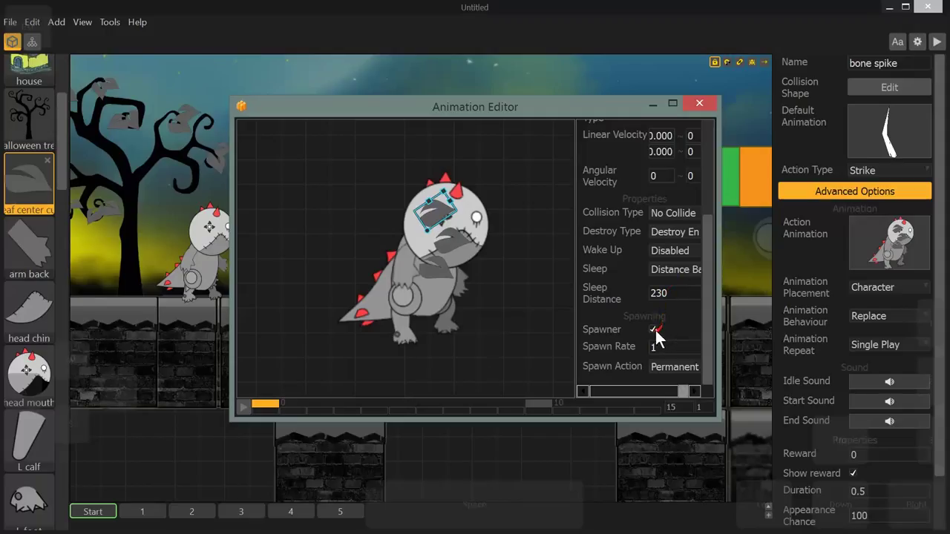
left_click(709, 104)
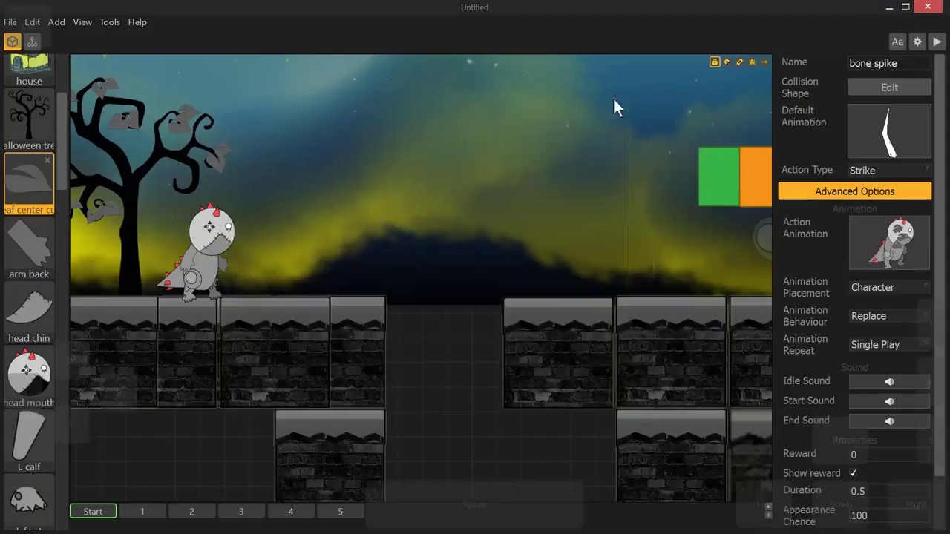
Step: Open the Game Field screen layout and choose bone spike as the action of the orange gear button
left_click(31, 43)
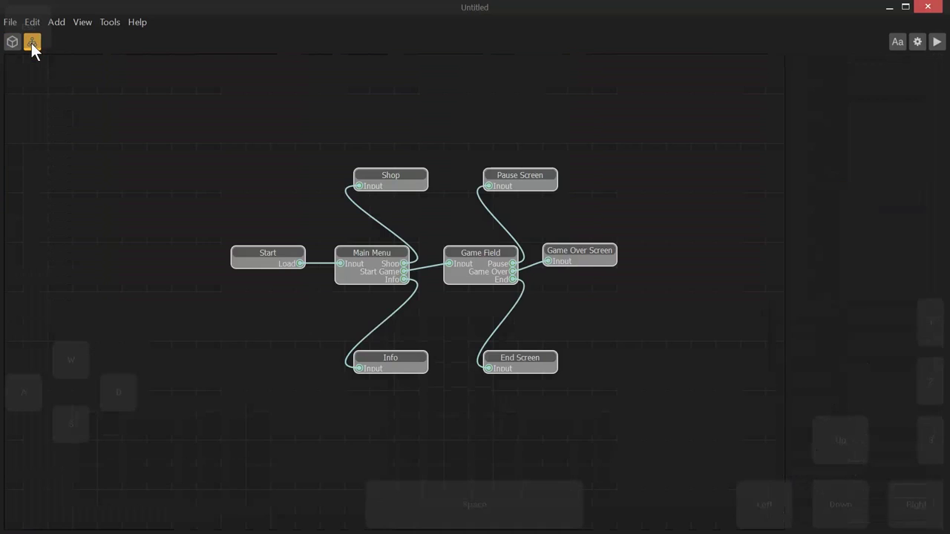
double_click(482, 256)
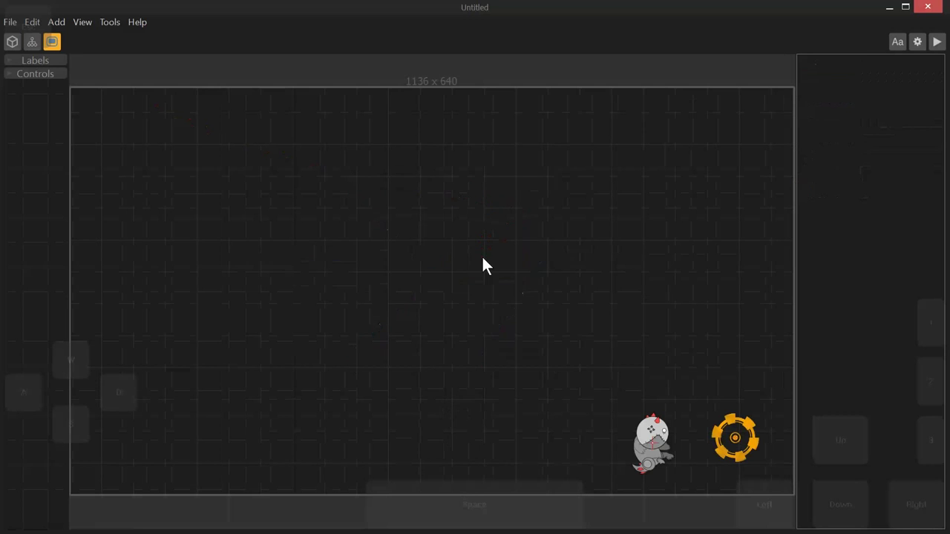
left_click(720, 432)
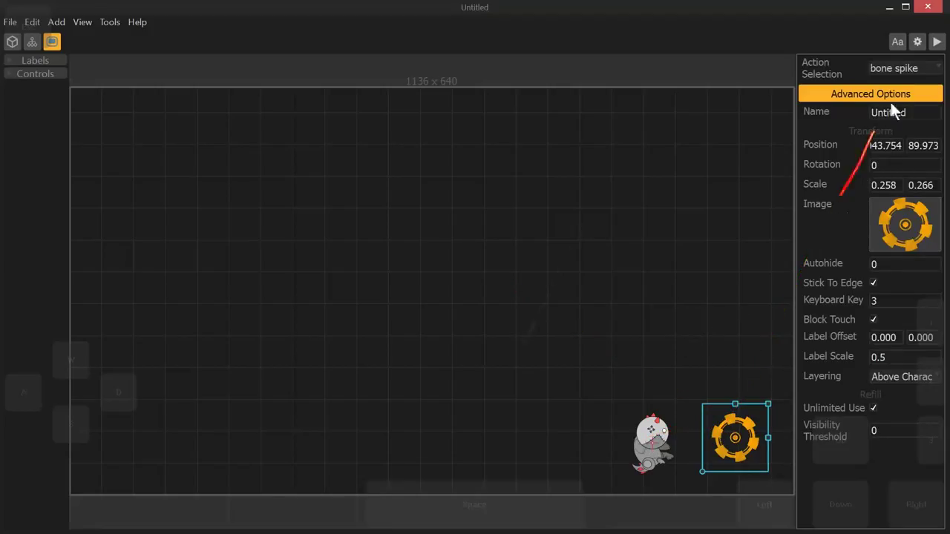
left_click(919, 67)
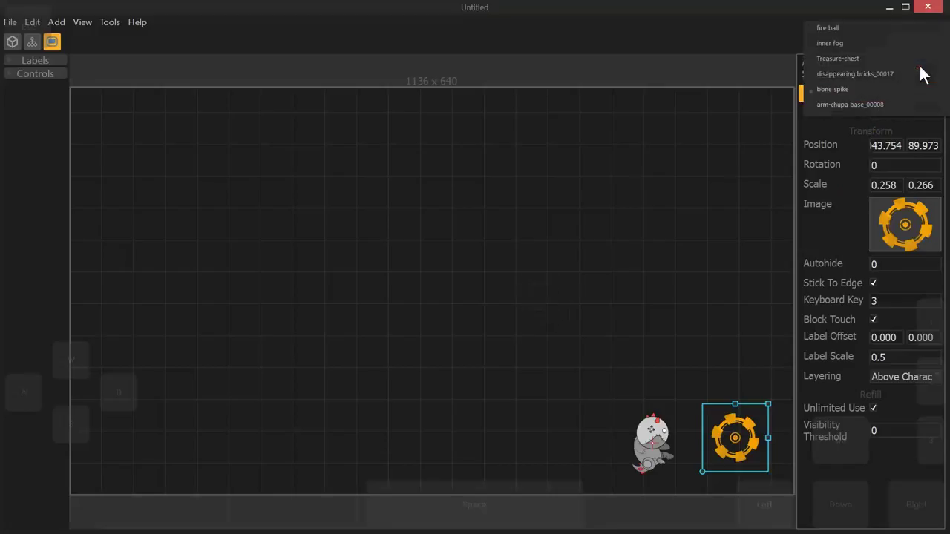
left_click(880, 88)
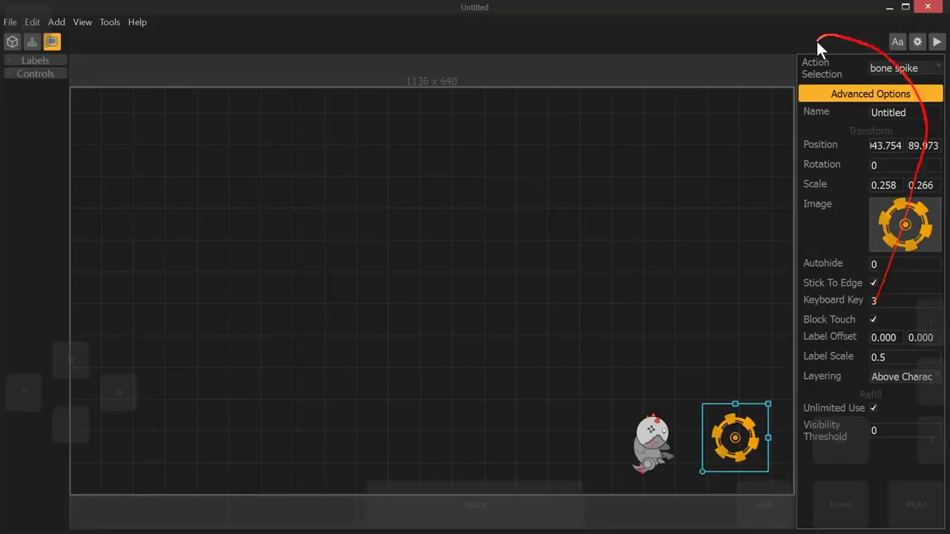
Step: Return to the game world and examine all the properties of the bone spike action
left_click(12, 42)
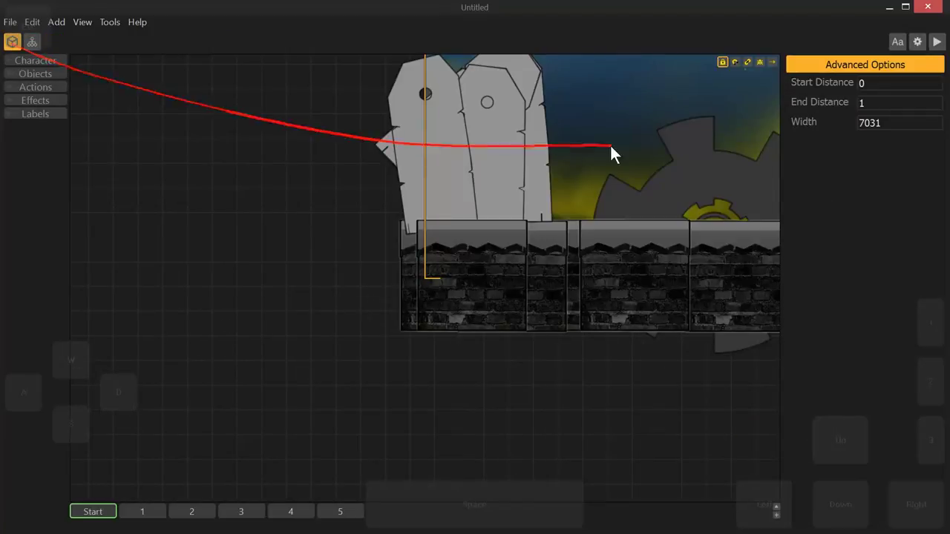
left_click(627, 186)
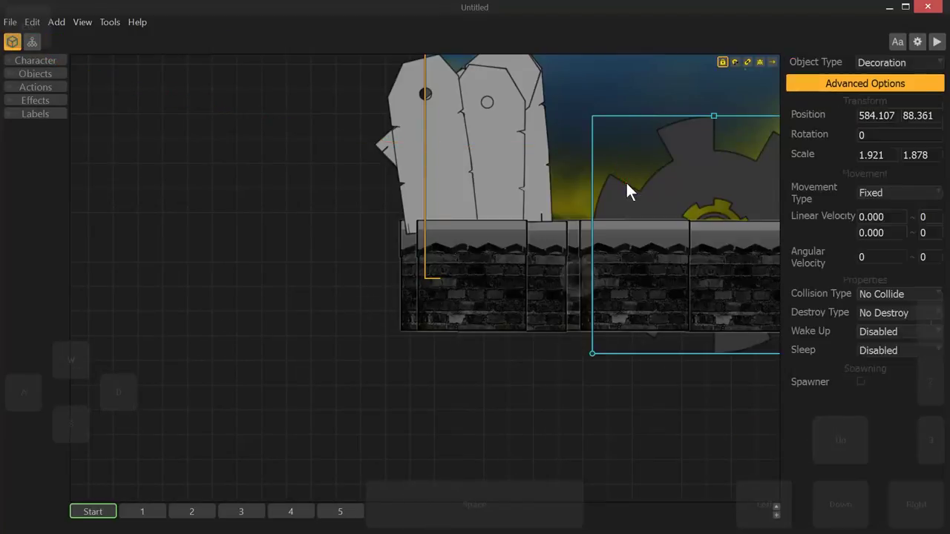
right_click_drag(627, 184, 299, 269)
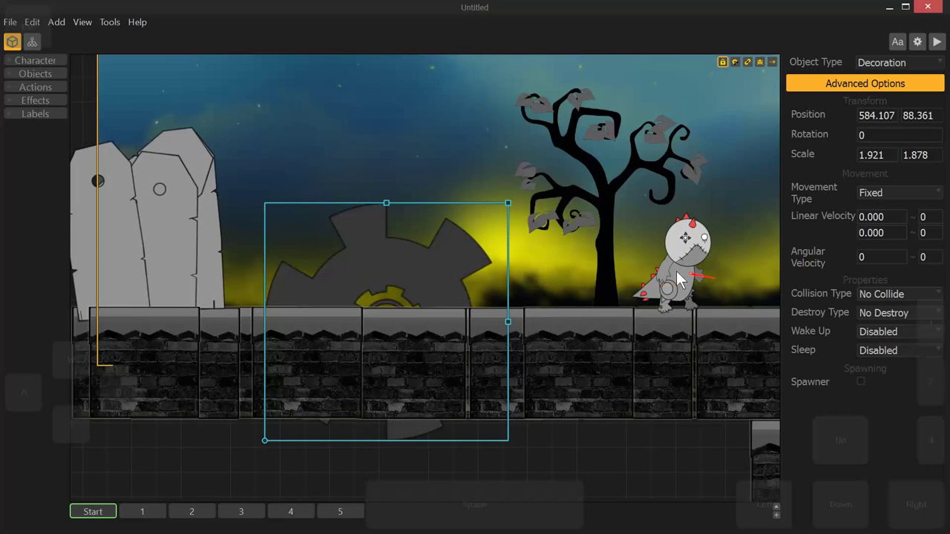
left_click(39, 103)
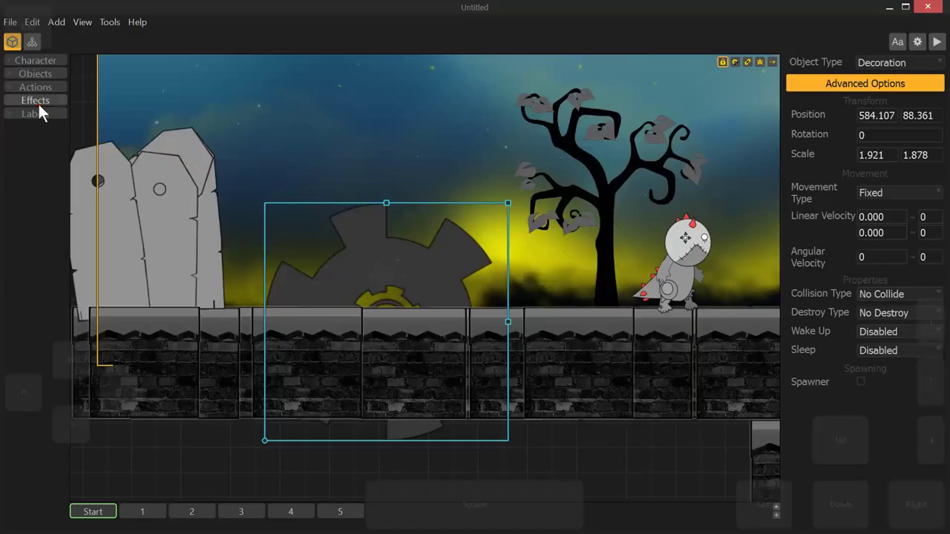
left_click(34, 85)
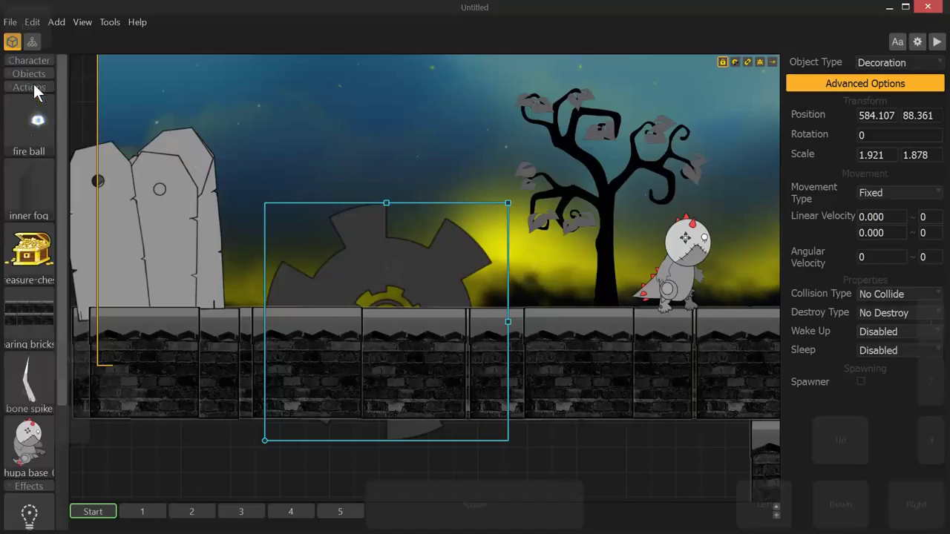
left_click(31, 388)
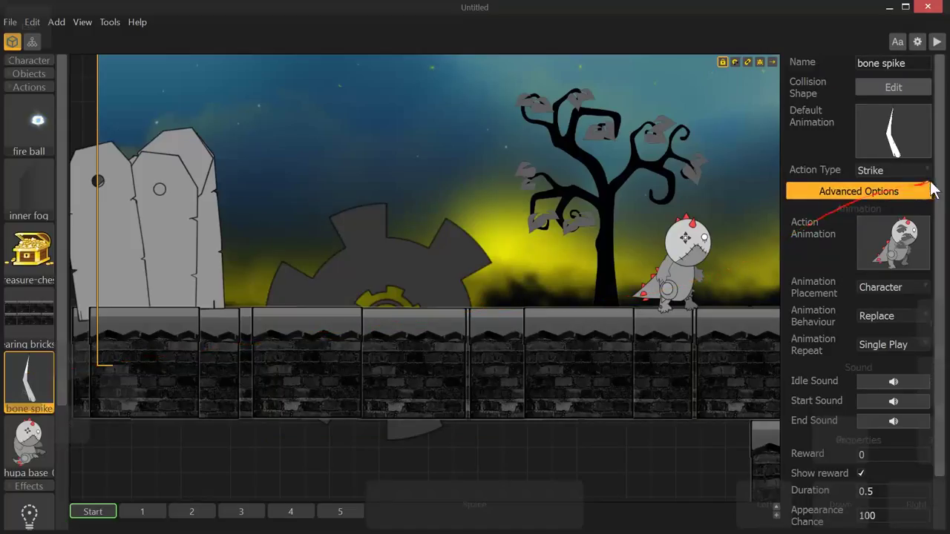
left_click_drag(940, 194, 942, 252)
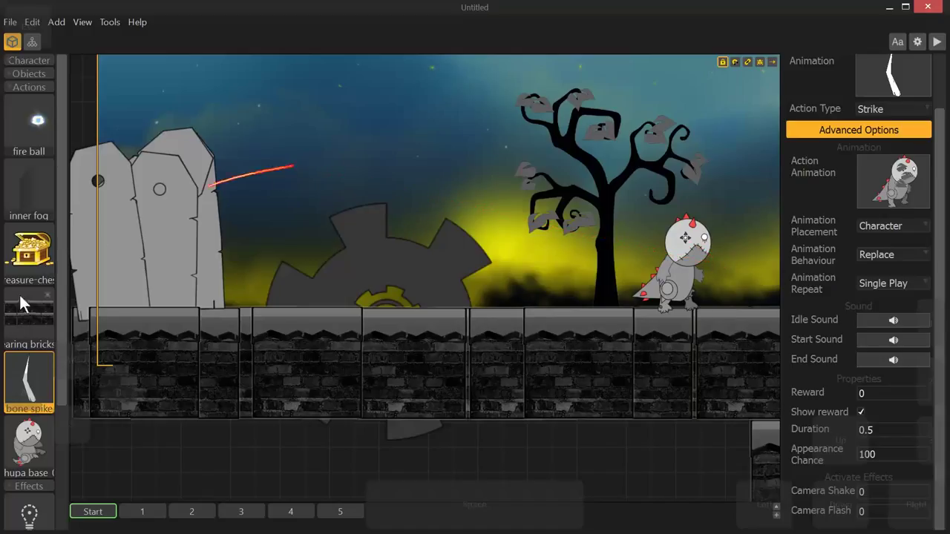
Step: Inspect the arm-chupa base_00008 action and the settings of the Chupa button on the Game Field screen
scroll(64, 296, "down", 1)
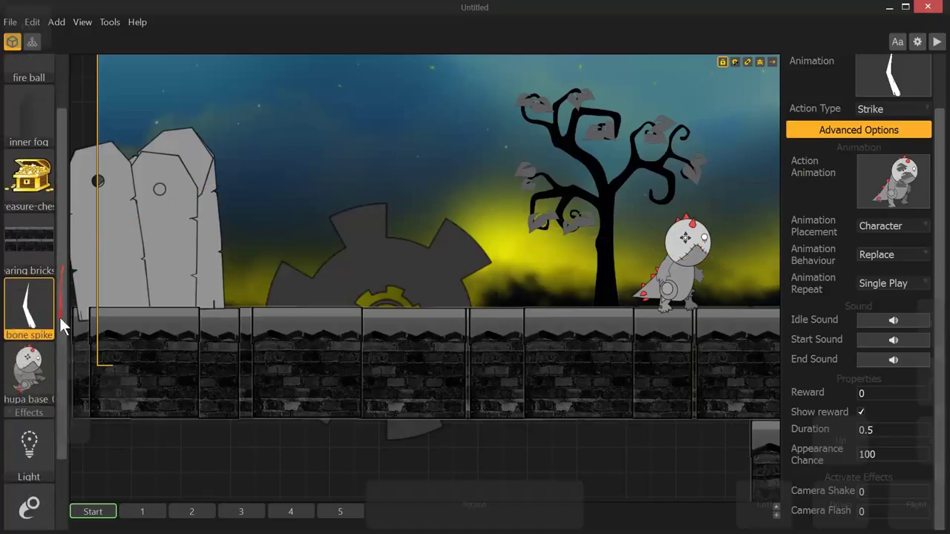
left_click(22, 378)
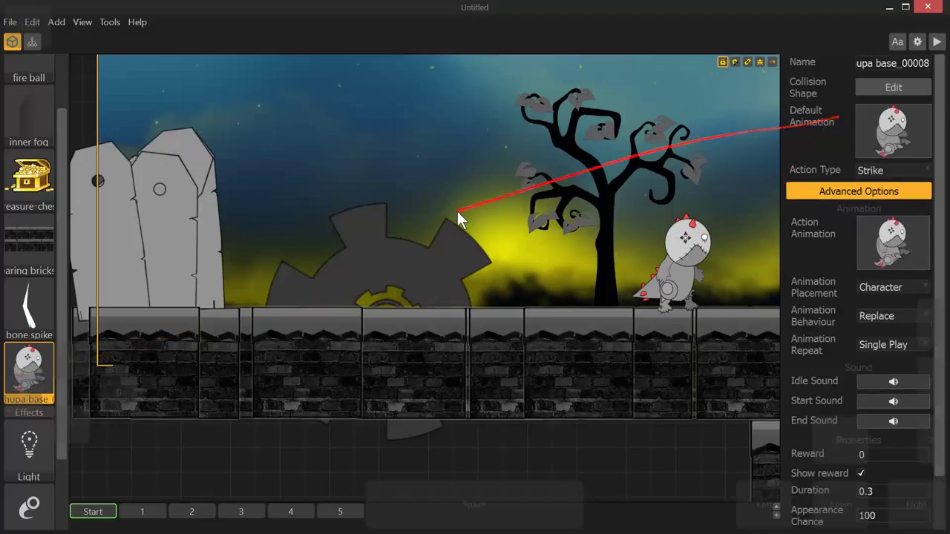
left_click(32, 42)
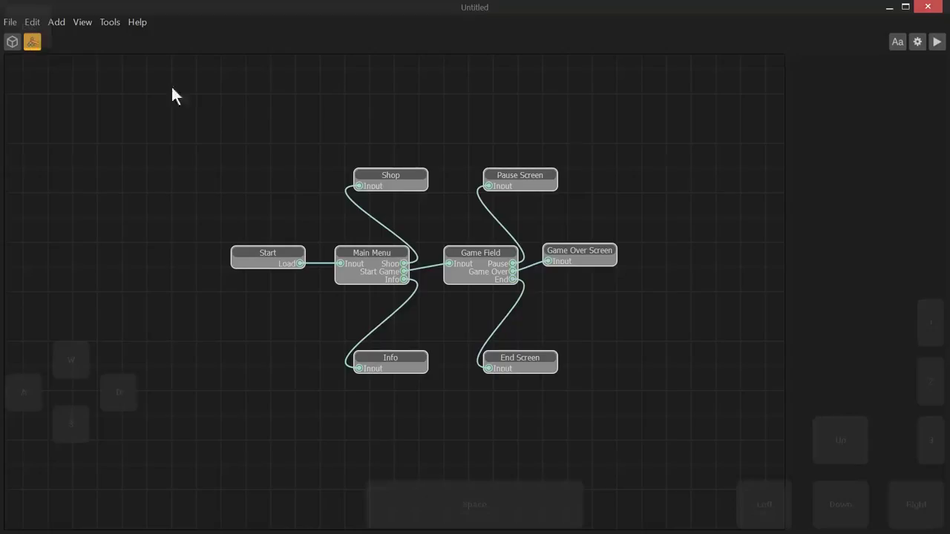
double_click(478, 253)
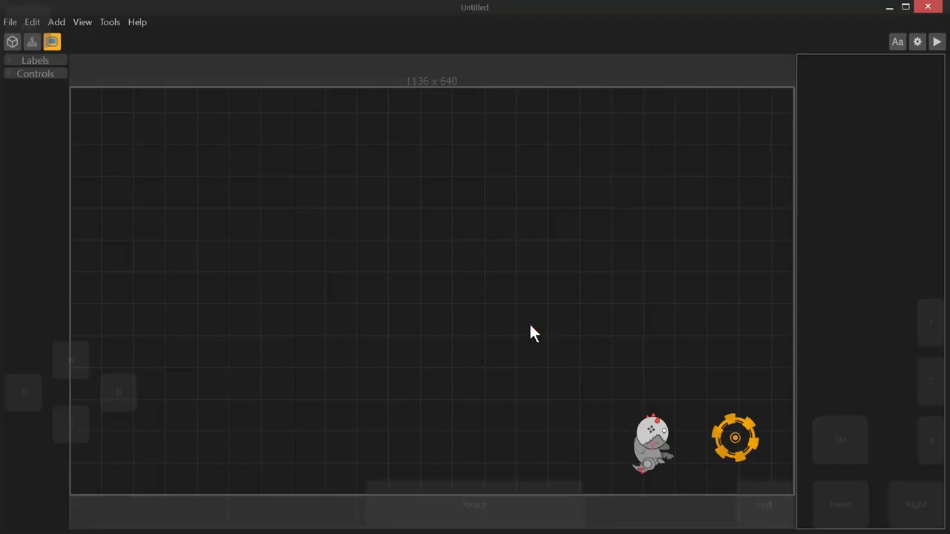
left_click(641, 434)
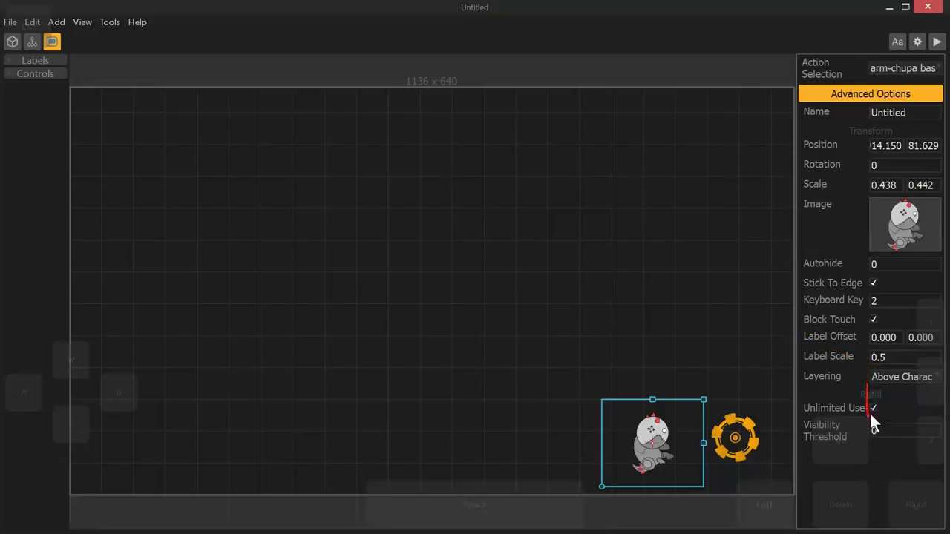
Step: Return to the game world and open the properties of the arm-chupa base_00008 action
left_click(873, 300)
left_click(13, 41)
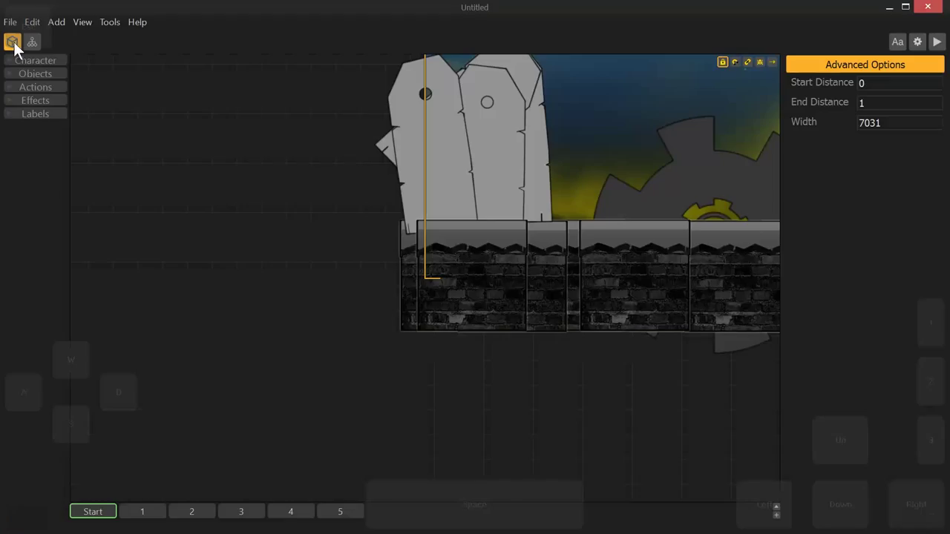
left_click(35, 88)
left_click(34, 445)
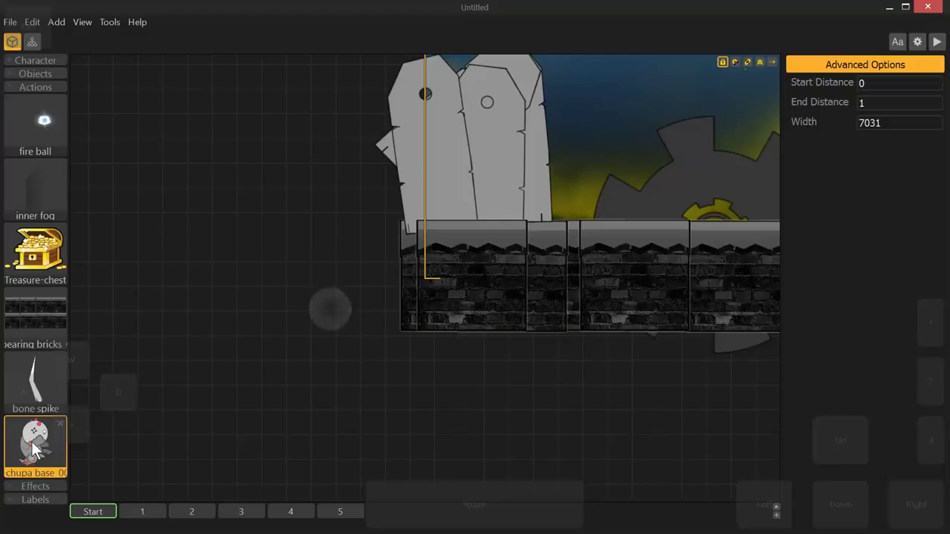
left_click_drag(34, 445, 719, 345)
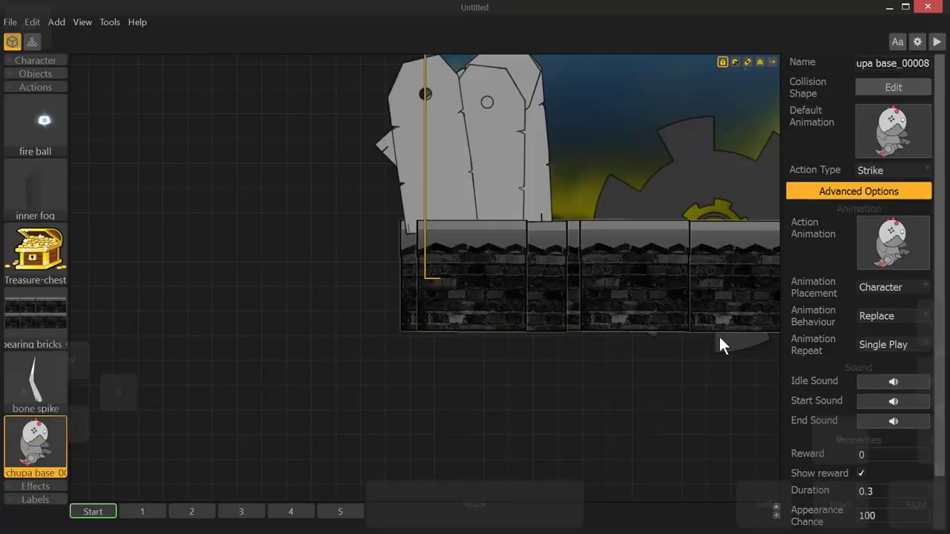
Step: Play the strike's action animation in the Animation Editor and close the editor
mouse_move(886, 241)
left_click(912, 222)
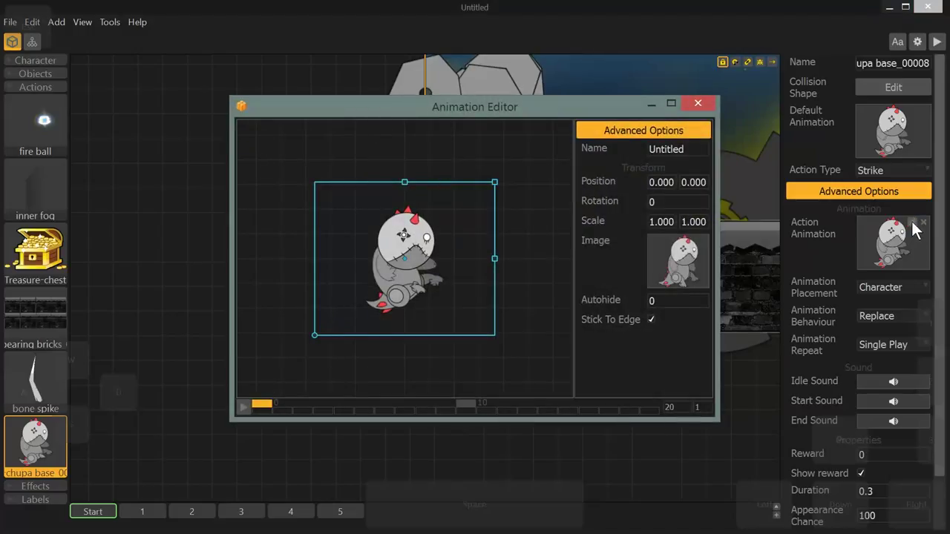
left_click(247, 409)
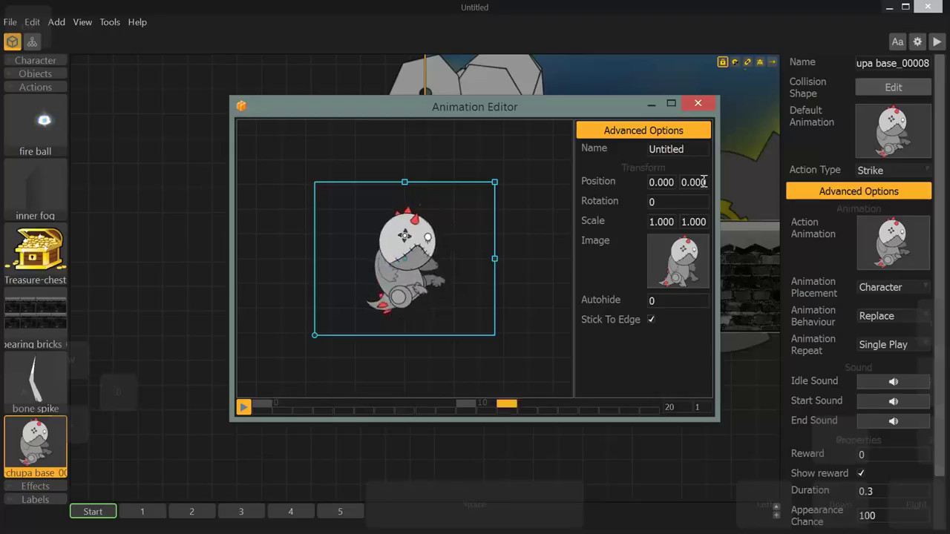
left_click(698, 103)
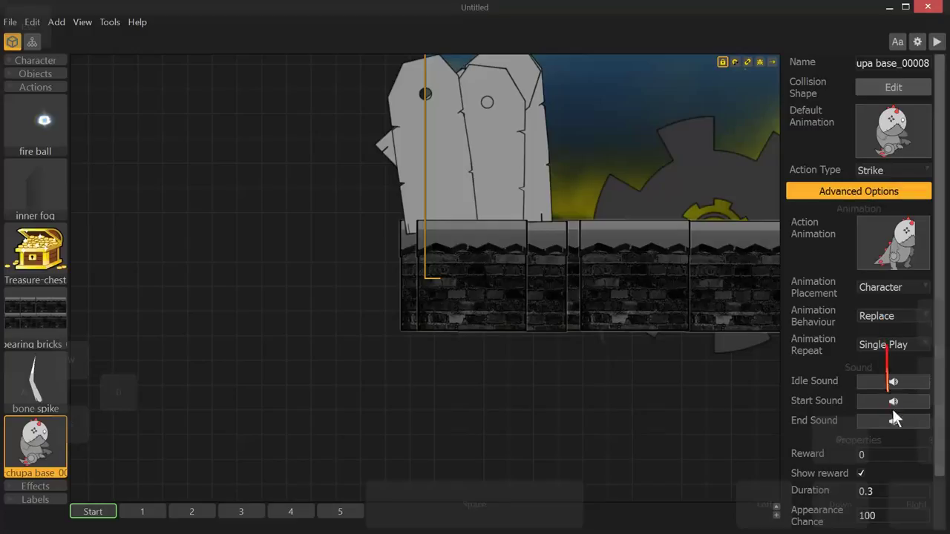
Step: Reopen the strike's action animation, send the Chupa image to the back, and close the Animation Editor
left_click_drag(939, 423, 939, 485)
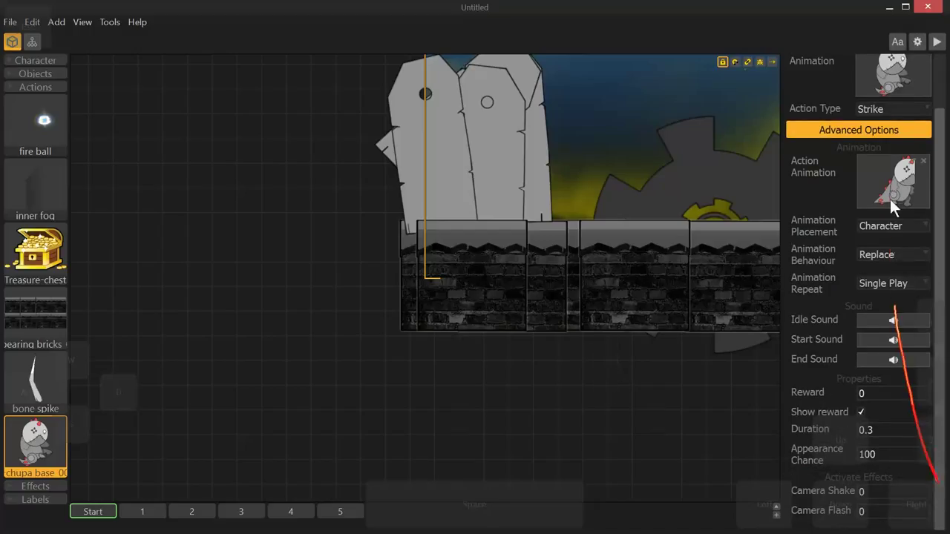
double_click(912, 170)
left_click_drag(911, 169, 464, 212)
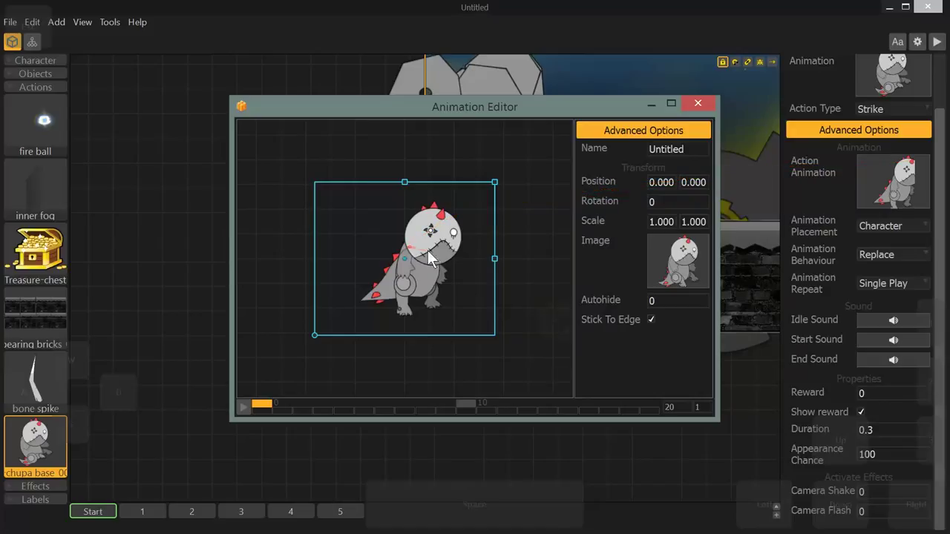
right_click(430, 252)
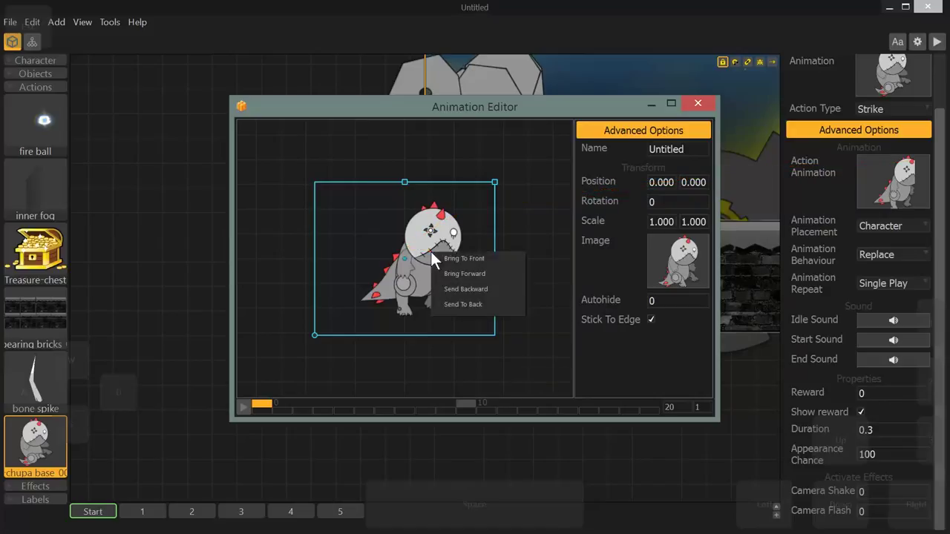
left_click(462, 304)
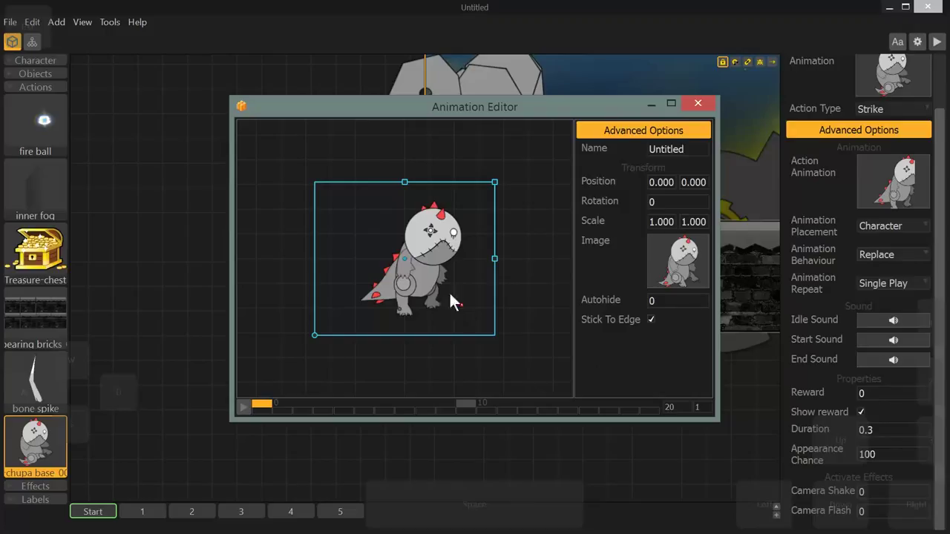
left_click_drag(430, 280, 421, 128)
left_click(699, 103)
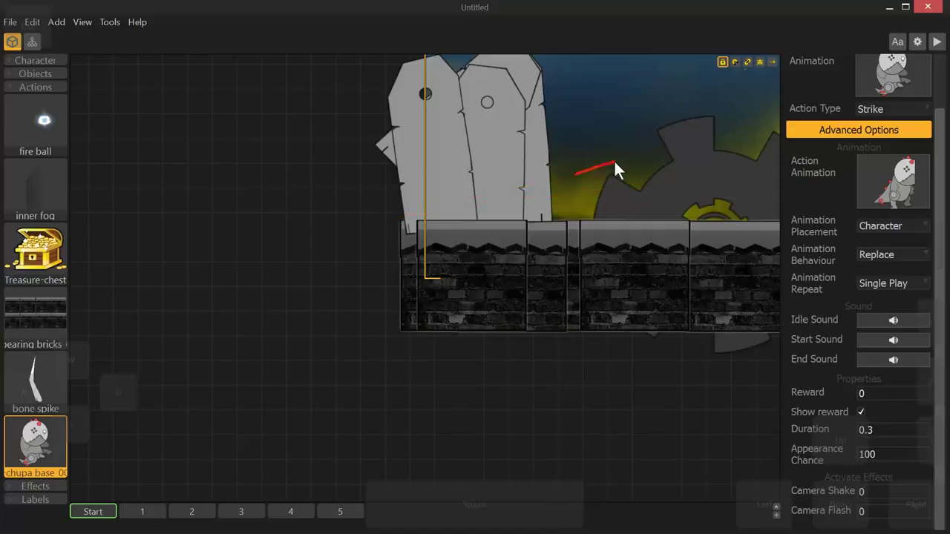
key("space")
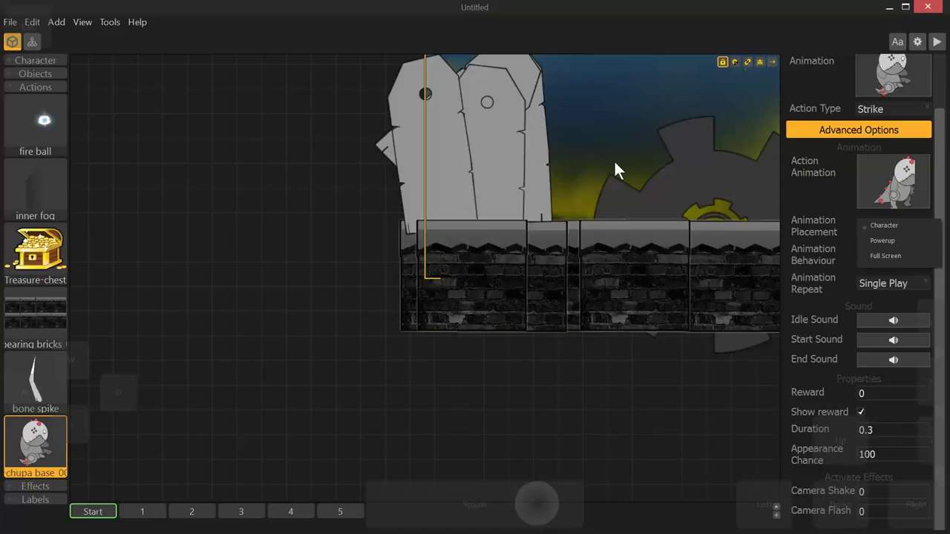
key("space")
key("space")
key("space")
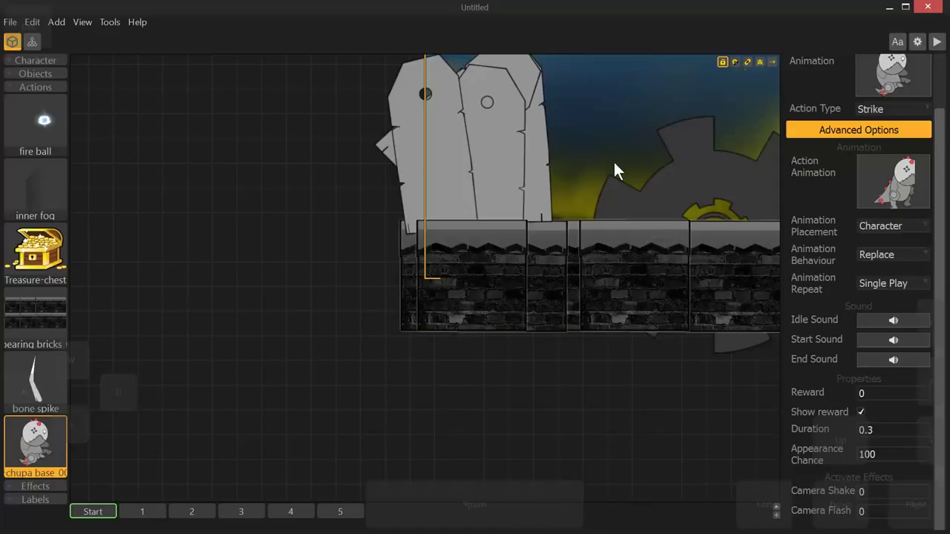
key("space")
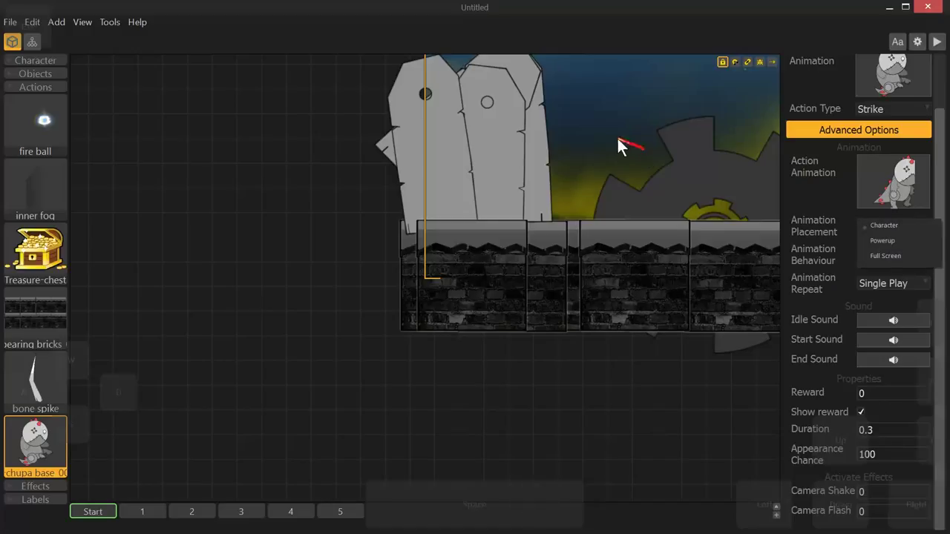
Step: Select the leaf center cut object and inspect its collision shape in the Shape Editor
mouse_move(616, 135)
left_mouse_down()
mouse_move(142, 193)
mouse_move(75, 210)
mouse_move(49, 159)
mouse_move(54, 142)
mouse_move(32, 74)
left_mouse_up()
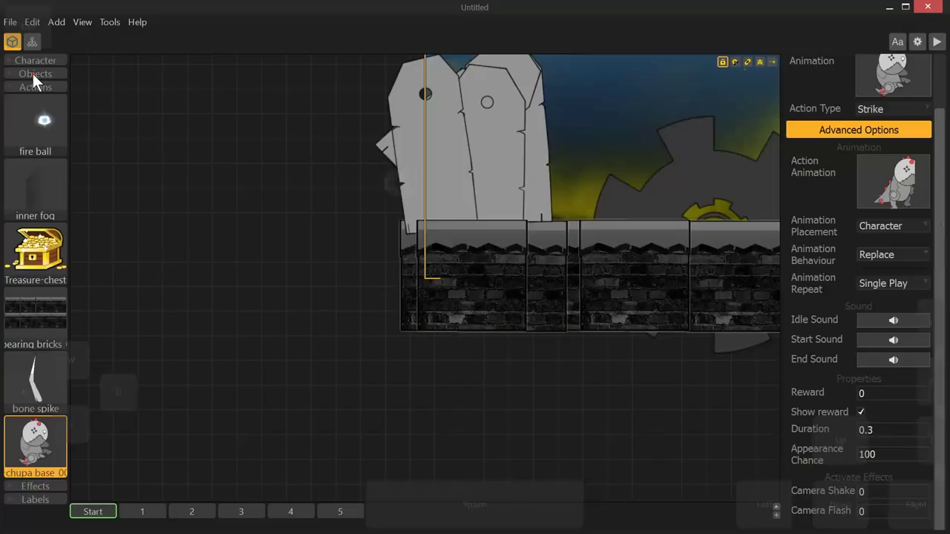
left_click(32, 74)
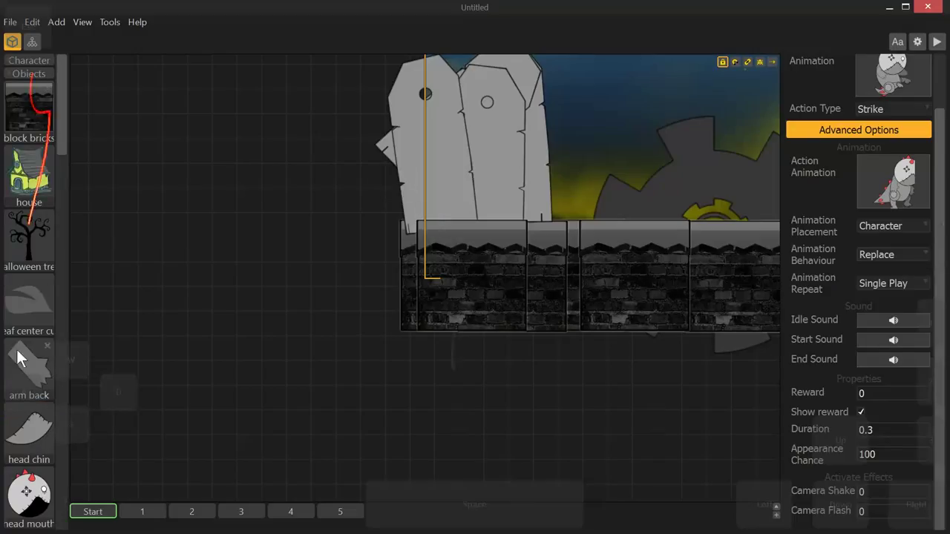
left_click(24, 304)
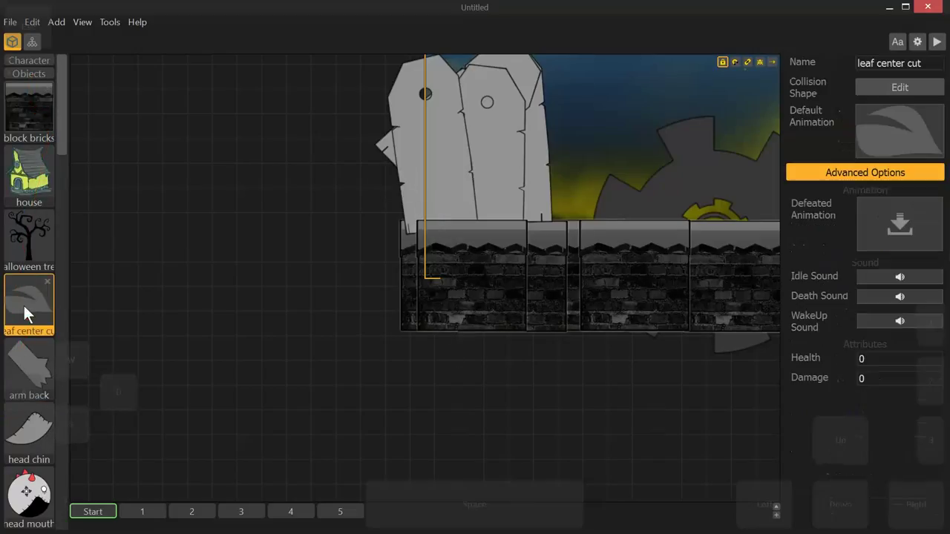
left_click(887, 87)
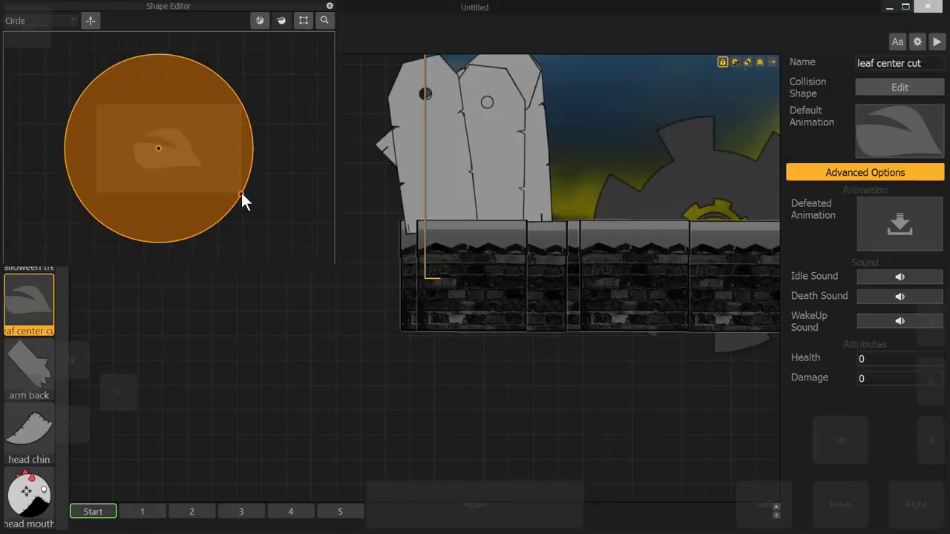
left_click(330, 4)
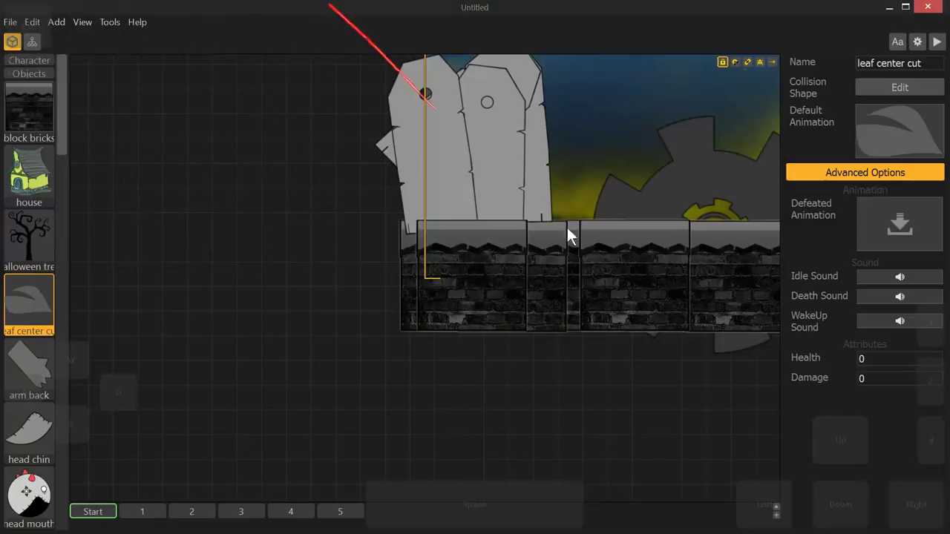
key("Return")
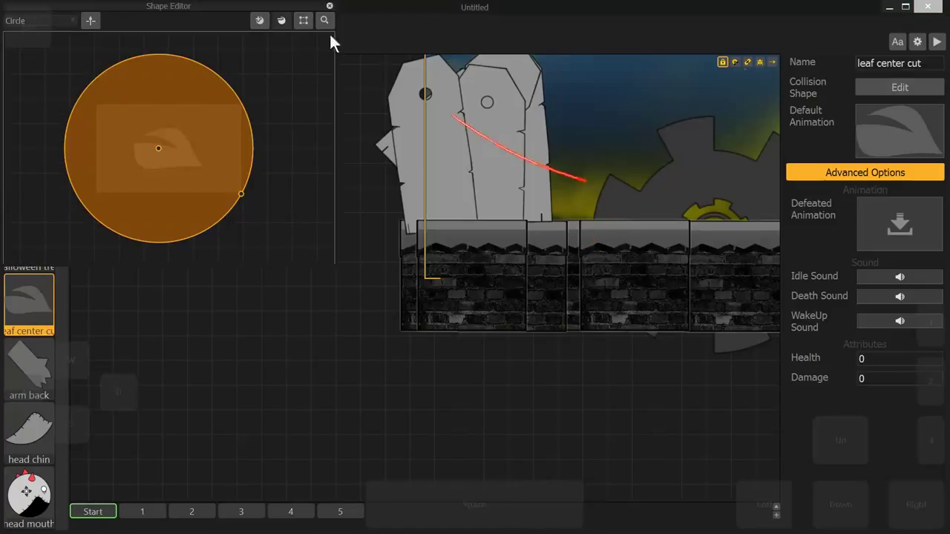
left_click(330, 6)
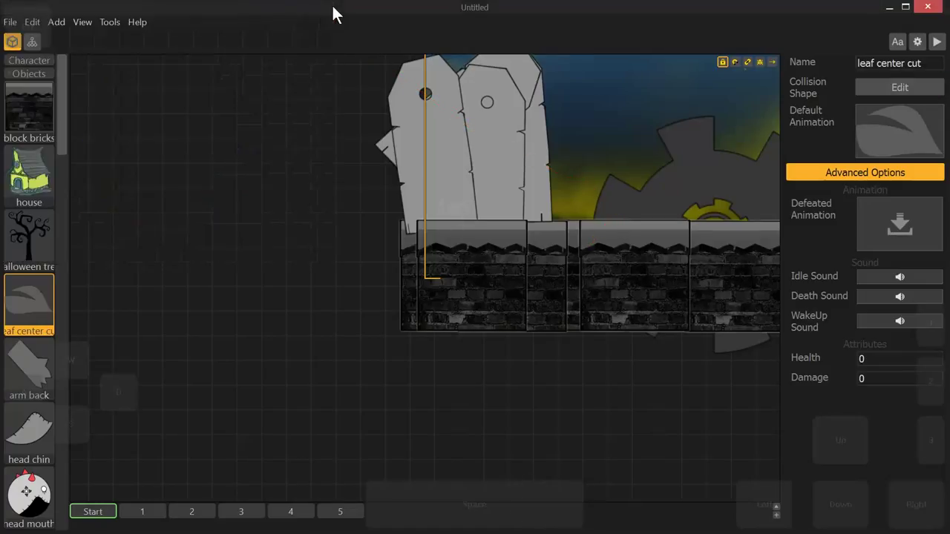
left_click(590, 134)
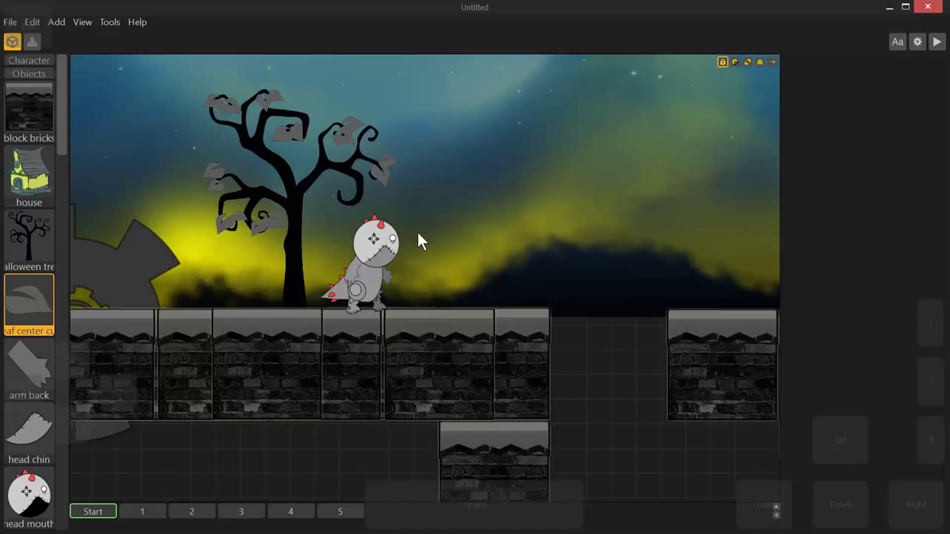
left_click_drag(417, 230, 555, 223)
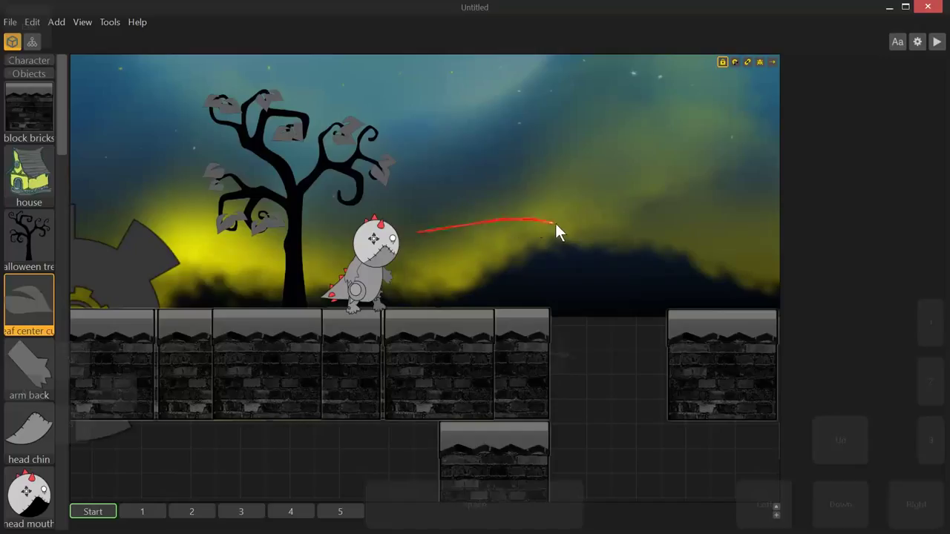